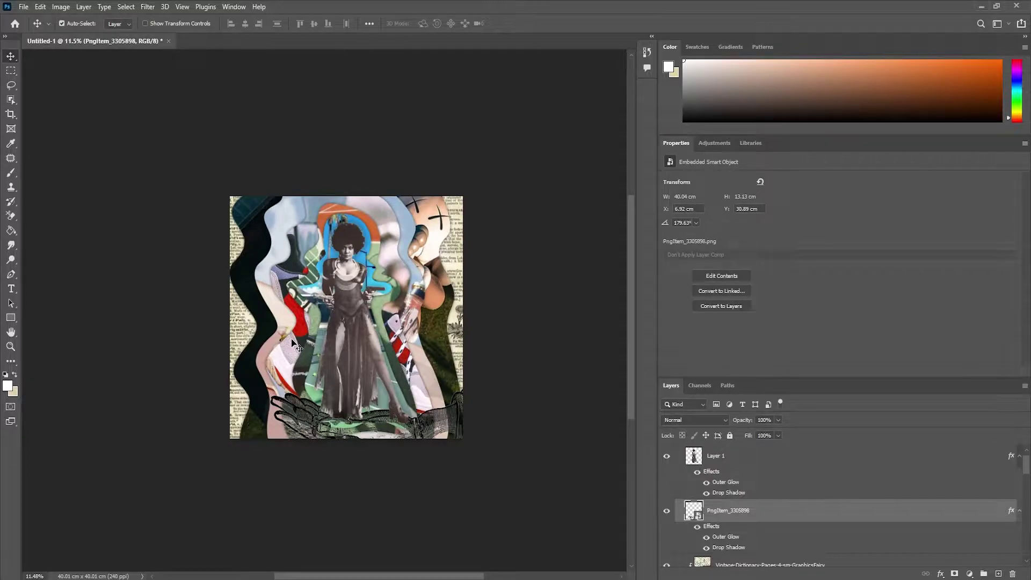
scroll(384, 322, up, 3)
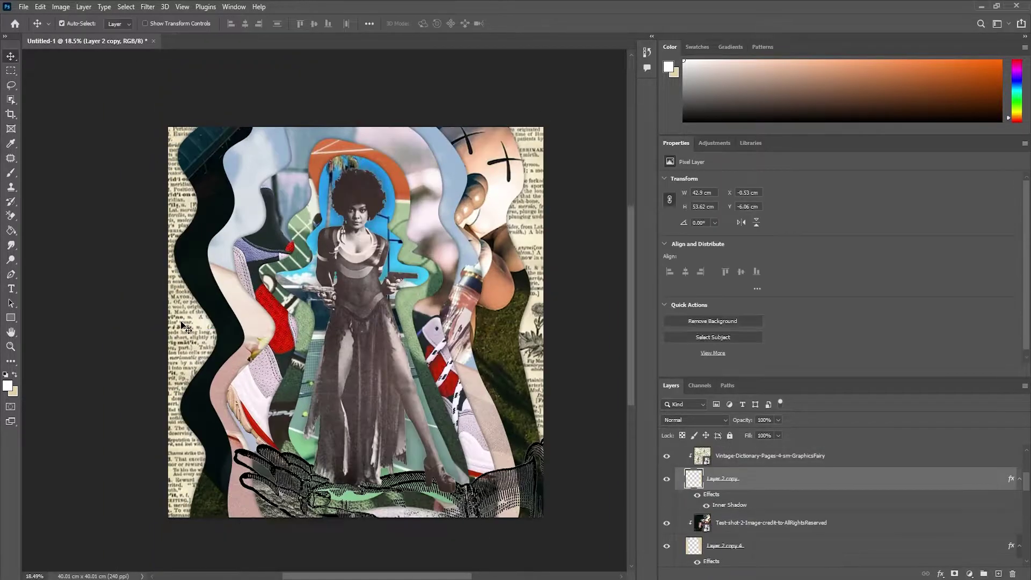